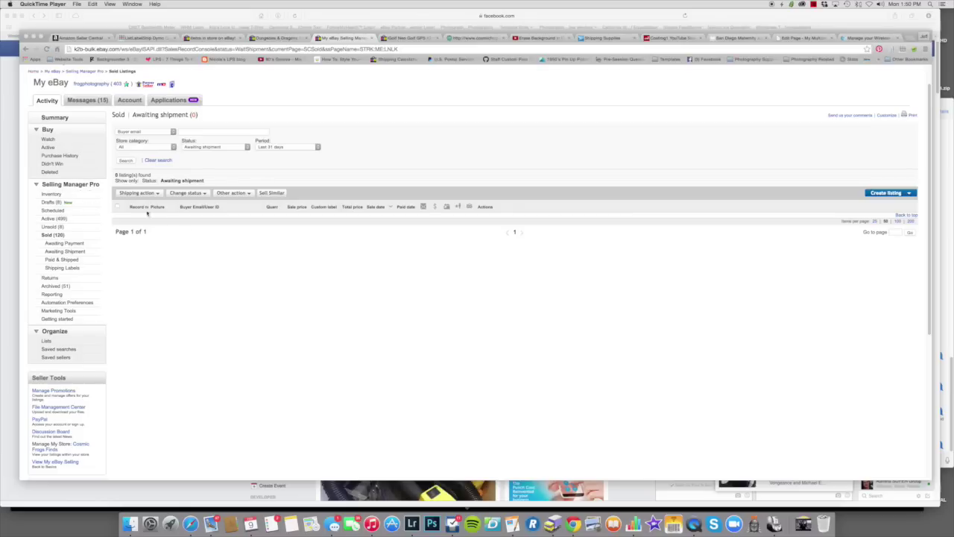
- Open the active listings in Selling Manager Pro, review their column customization options, and cancel out of them
{"action": "left_click", "coordinate": [50, 219]}
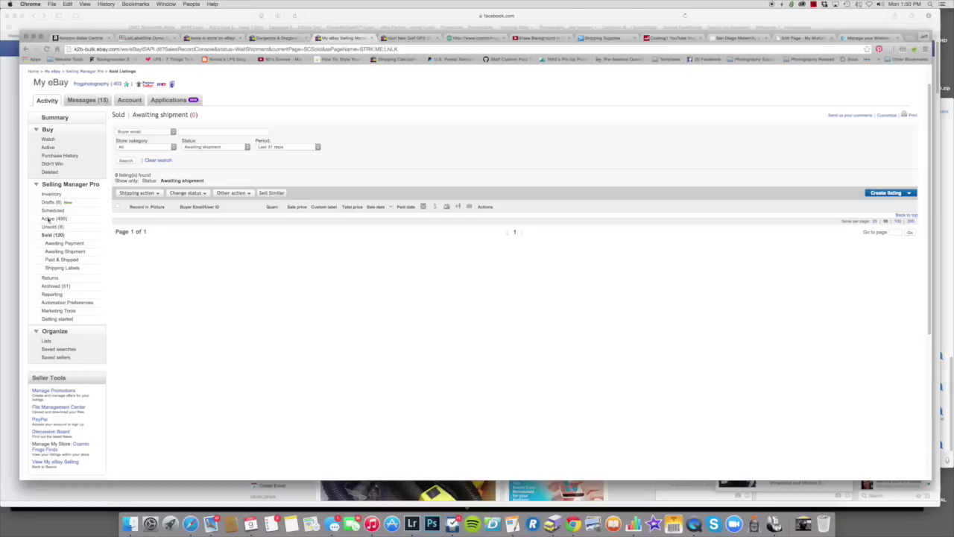
{"action": "left_click", "coordinate": [50, 220]}
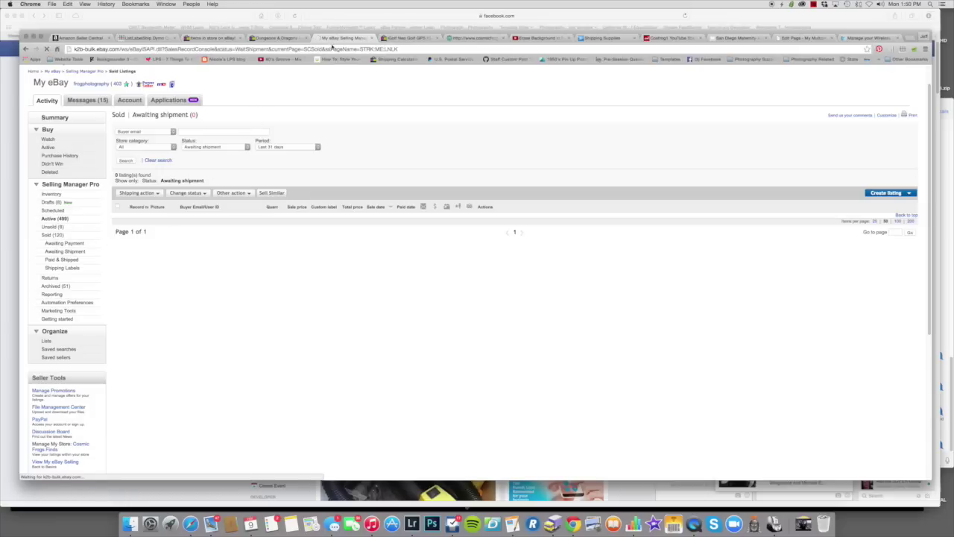
{"action": "left_click", "coordinate": [267, 39]}
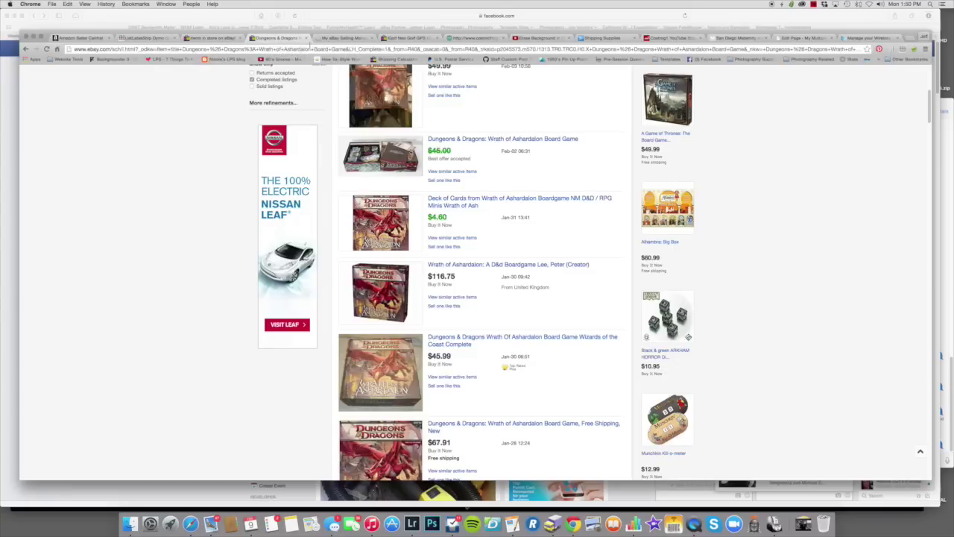
{"action": "left_click", "coordinate": [345, 39]}
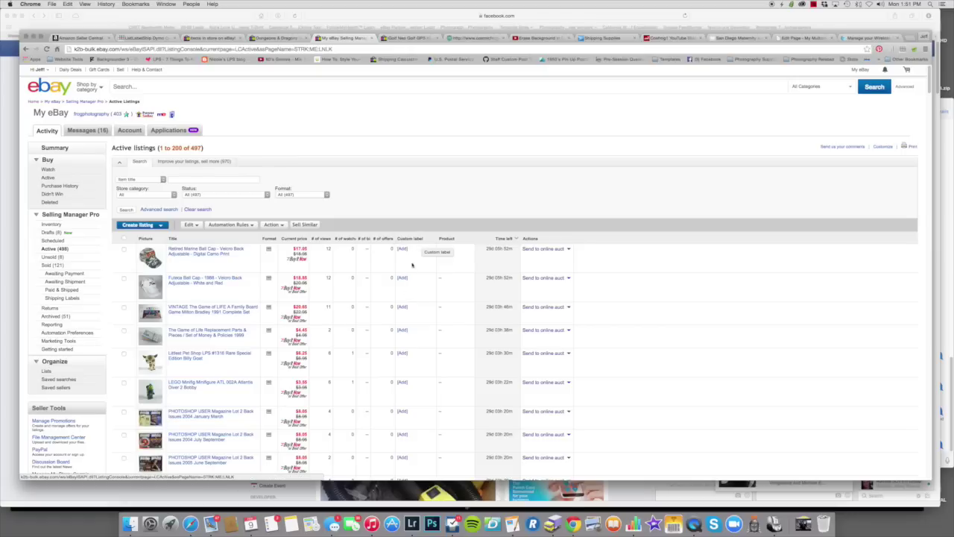
{"action": "left_click", "coordinate": [882, 147]}
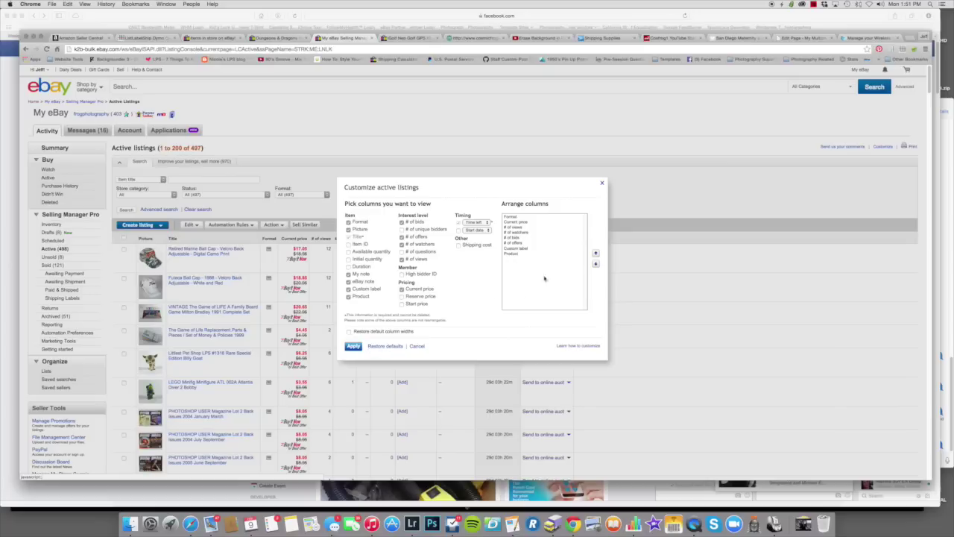
{"action": "left_click", "coordinate": [414, 347]}
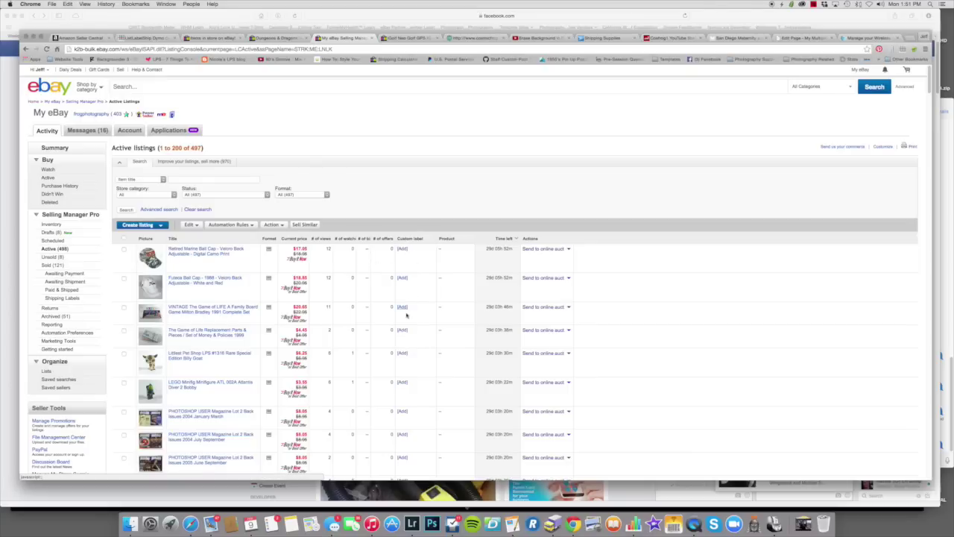
- Open the custom label fields of the LEGO Y Wing Pilot and Mr. Coffee drip tray listings, closing each without entering a new label
{"action": "scroll", "coordinate": [411, 327], "scroll_direction": "down", "scroll_amount": 5}
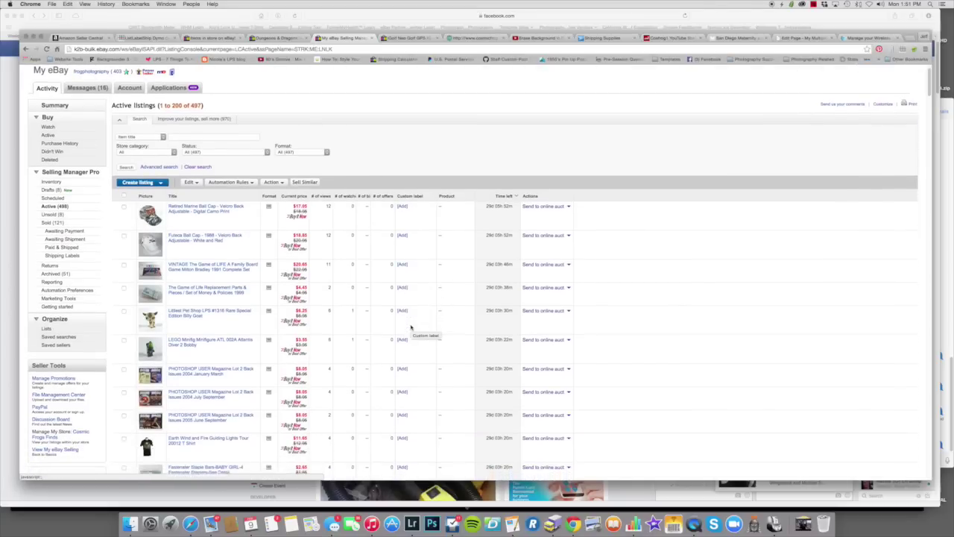
{"action": "scroll", "coordinate": [411, 327], "scroll_direction": "down", "scroll_amount": 6}
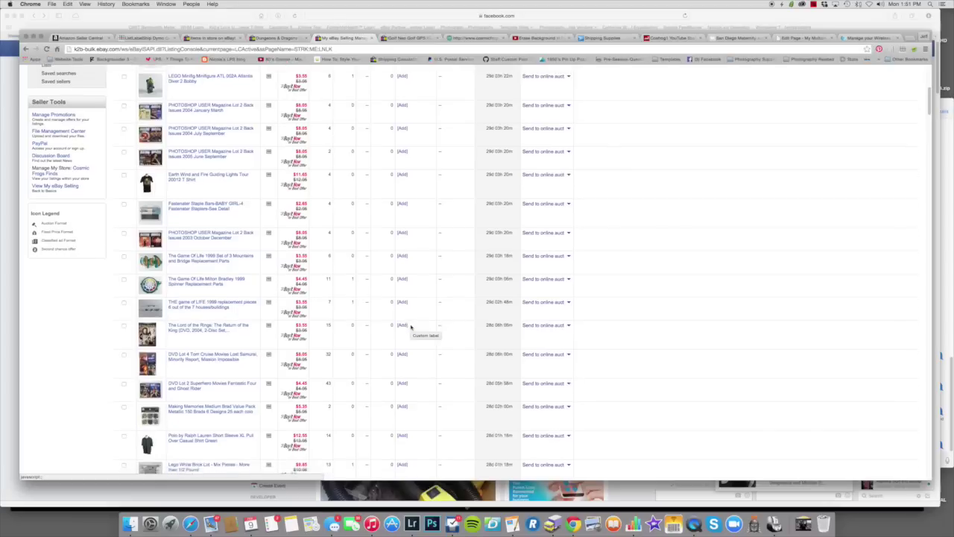
{"action": "scroll", "coordinate": [410, 327], "scroll_direction": "down", "scroll_amount": 10}
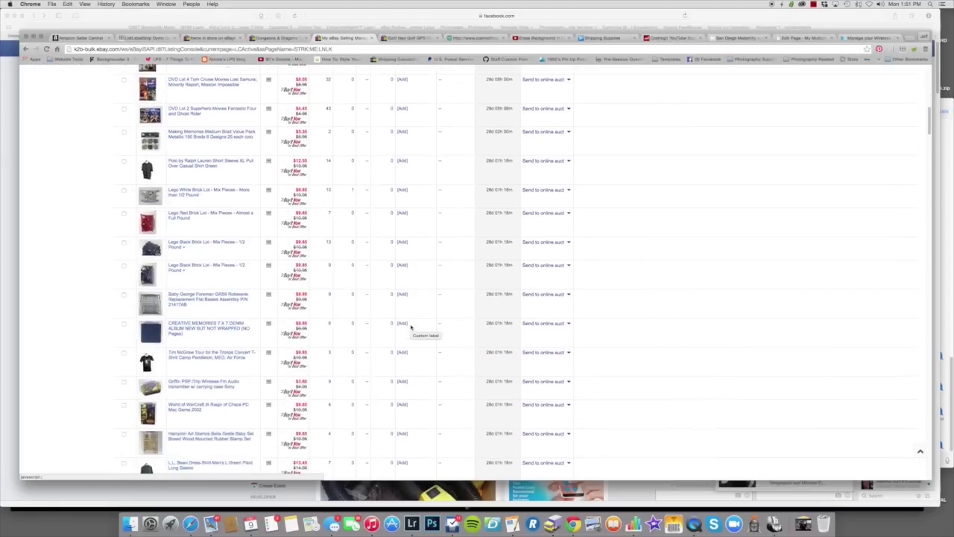
{"action": "scroll", "coordinate": [411, 326], "scroll_direction": "down", "scroll_amount": 6}
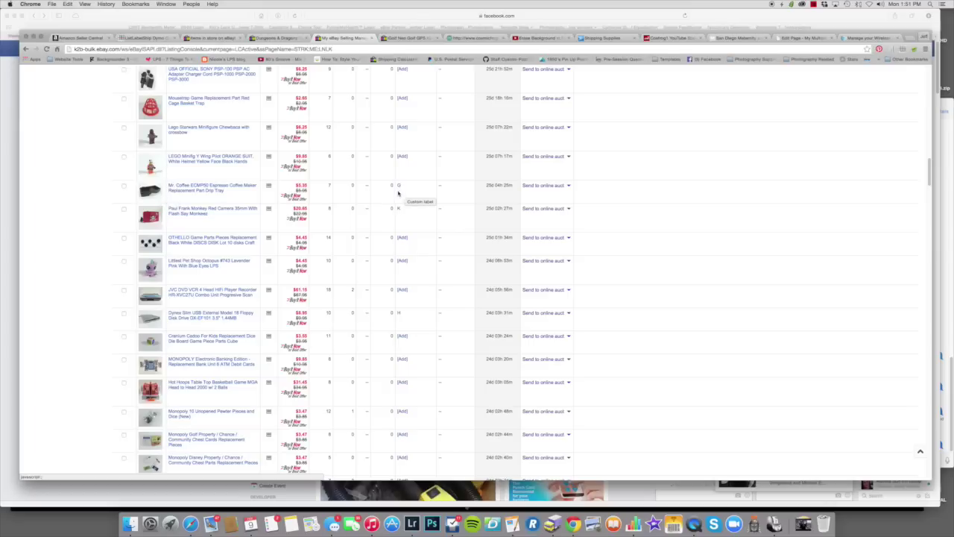
{"action": "left_click", "coordinate": [401, 157]}
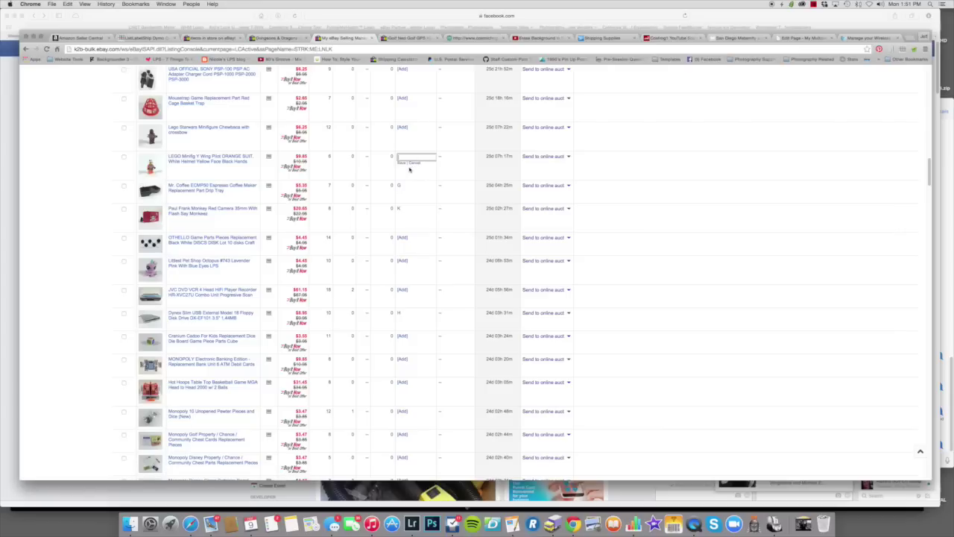
{"action": "left_click", "coordinate": [411, 163]}
{"action": "left_click", "coordinate": [401, 186]}
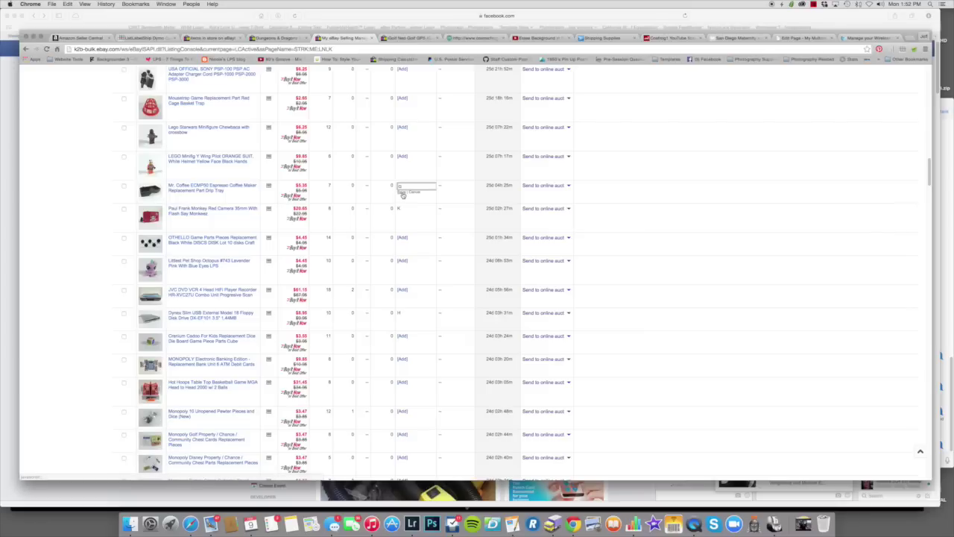
{"action": "left_click", "coordinate": [403, 192]}
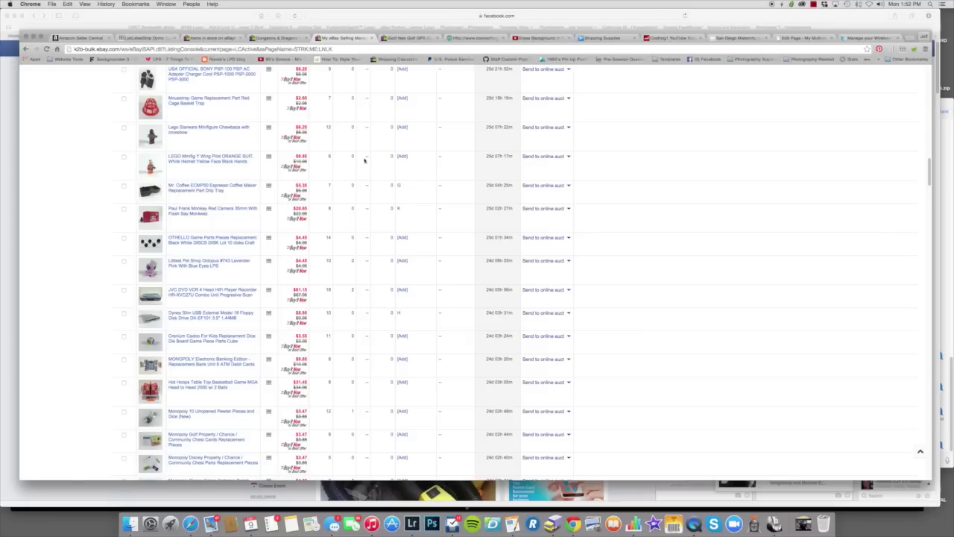
- Open the sold listings awaiting shipment, review their column customization options, and close the dialog without applying anything
{"action": "left_click", "coordinate": [929, 88]}
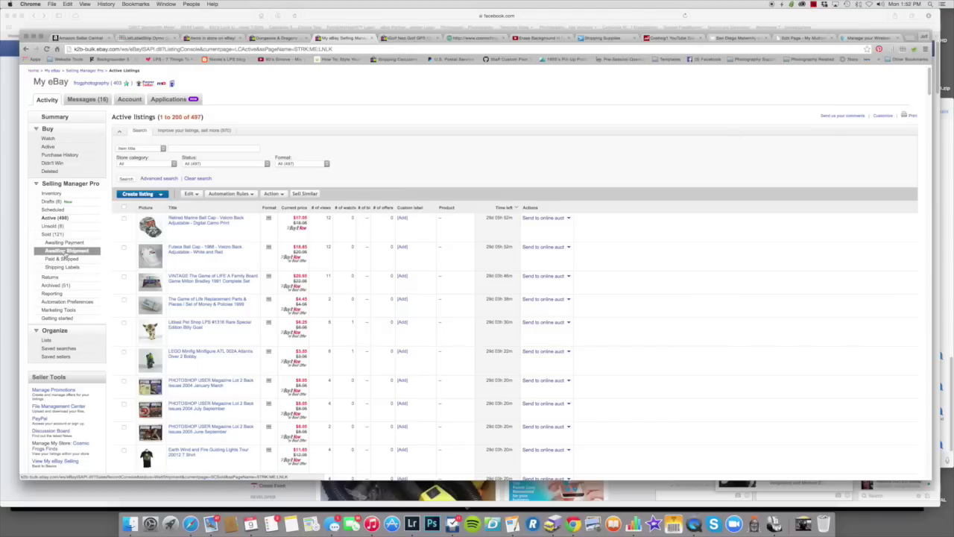
{"action": "left_click", "coordinate": [66, 256]}
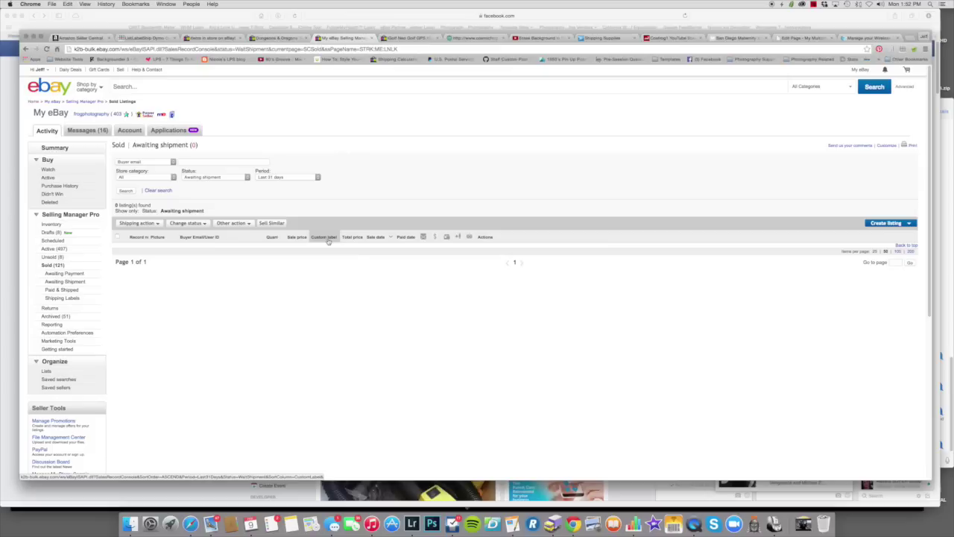
{"action": "left_click", "coordinate": [887, 146]}
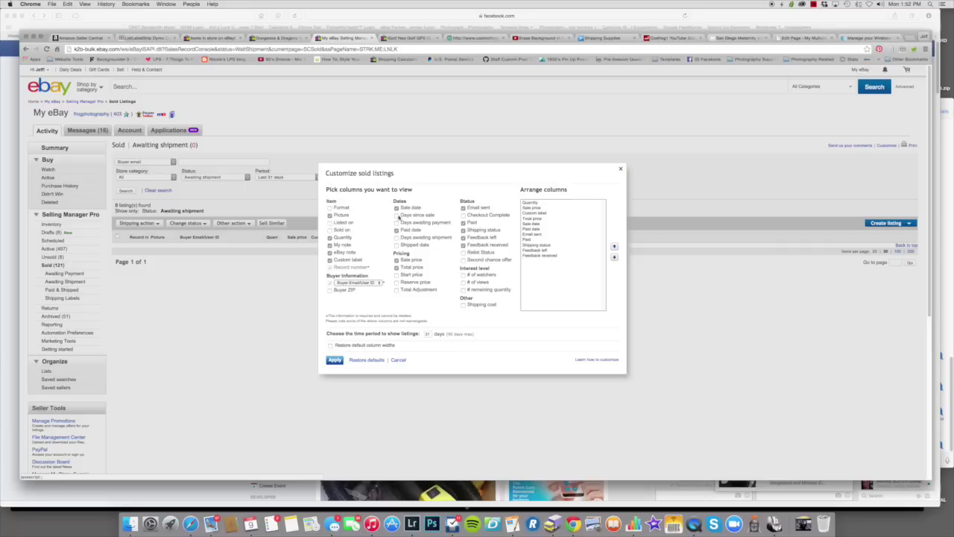
{"action": "left_click", "coordinate": [620, 171]}
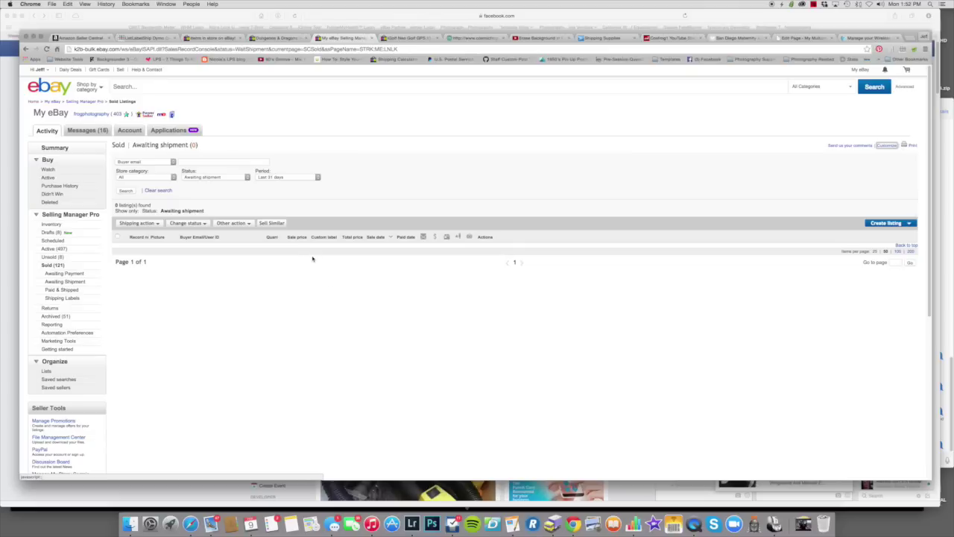
- Switch to the Dungeons & Dragons search page and go from there to the Active Selling section of My eBay
{"action": "left_click", "coordinate": [274, 38]}
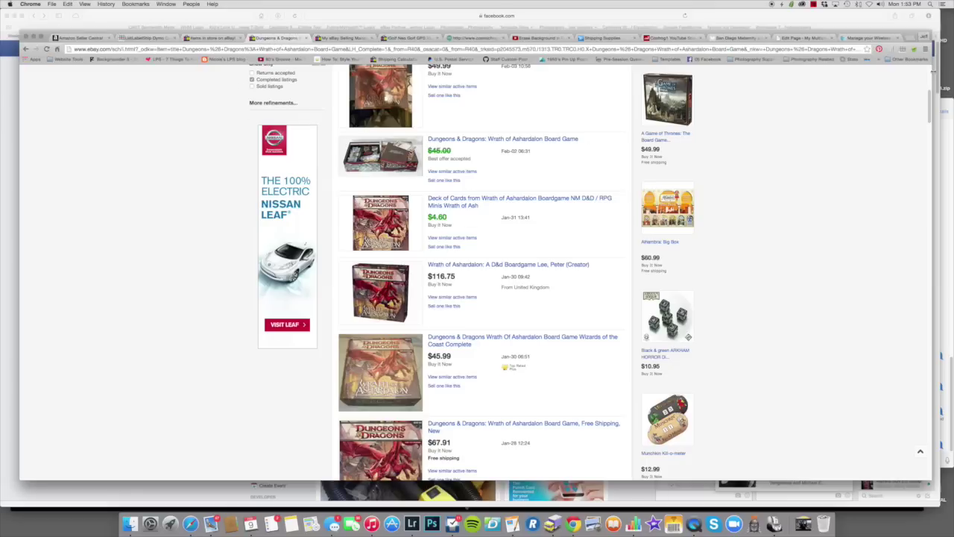
{"action": "scroll", "coordinate": [272, 134], "scroll_direction": "up", "scroll_amount": 5}
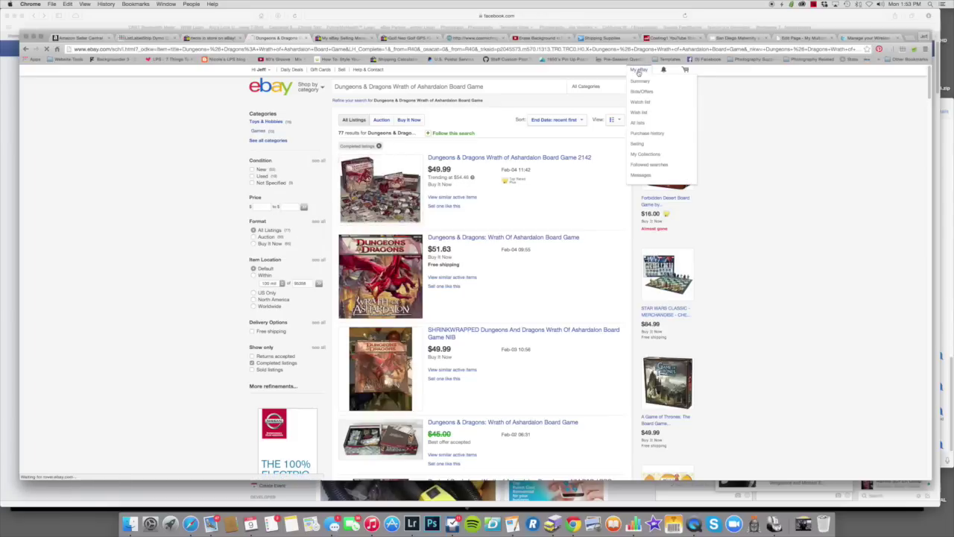
{"action": "left_click", "coordinate": [639, 71]}
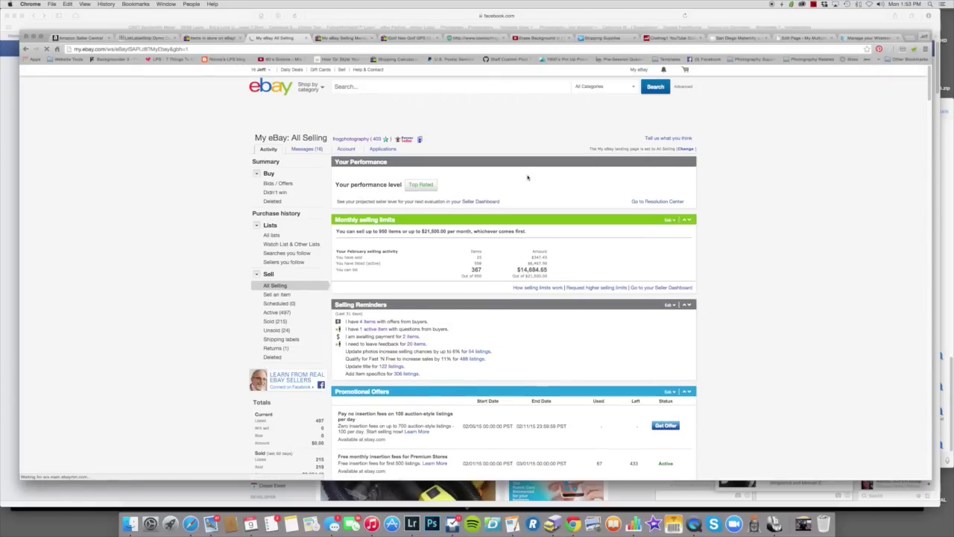
{"action": "scroll", "coordinate": [527, 178], "scroll_direction": "down", "scroll_amount": 10}
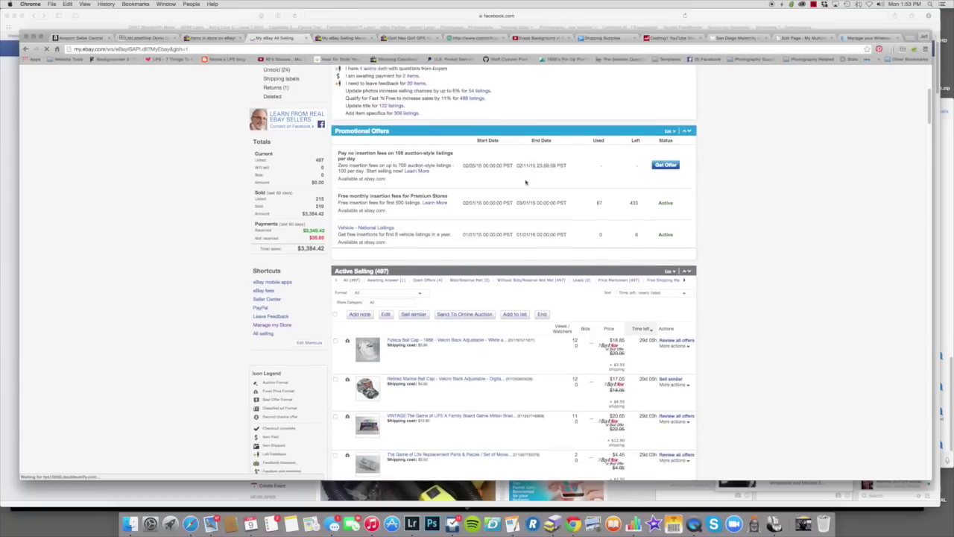
{"action": "scroll", "coordinate": [527, 179], "scroll_direction": "down", "scroll_amount": 2}
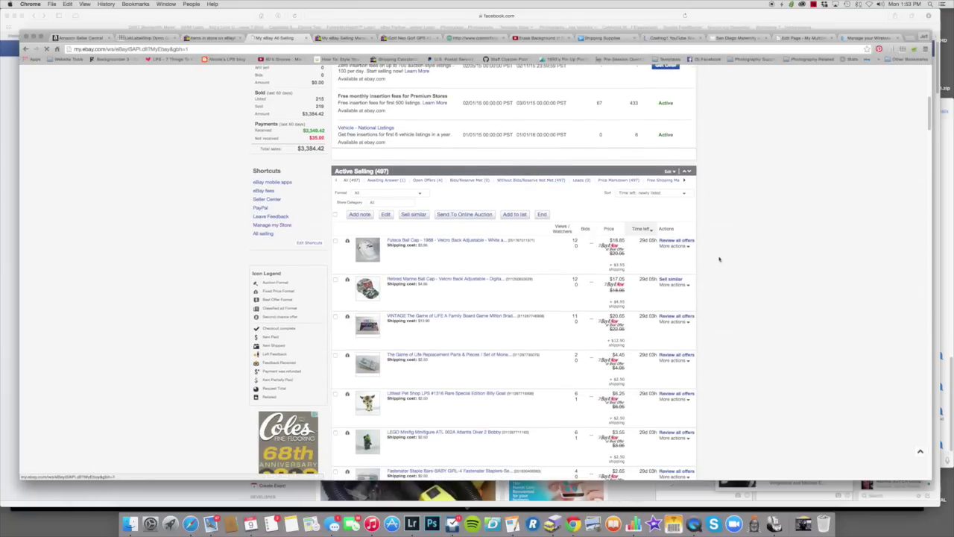
- Add the note "Hat Box" to the white 1988 ball cap listing and save it
{"action": "left_click", "coordinate": [682, 249]}
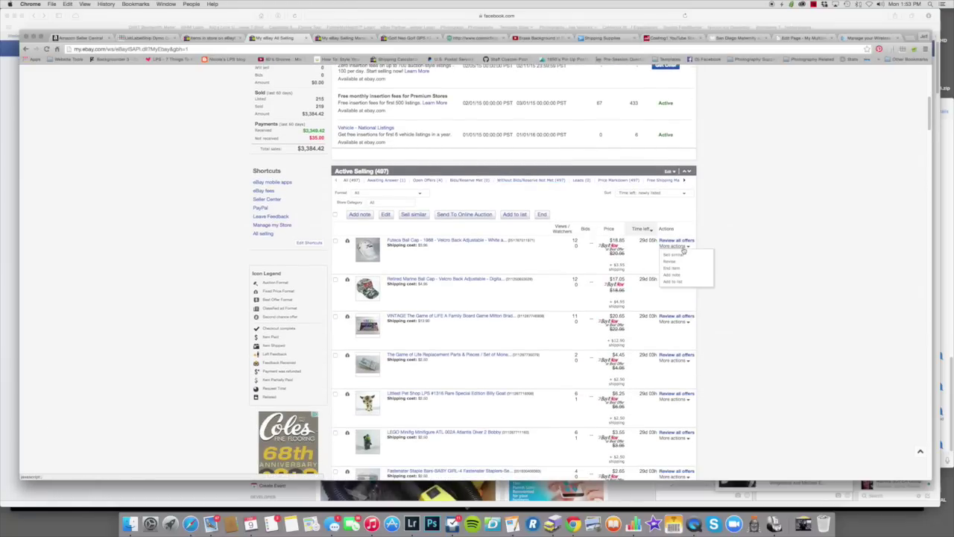
{"action": "left_click", "coordinate": [673, 275]}
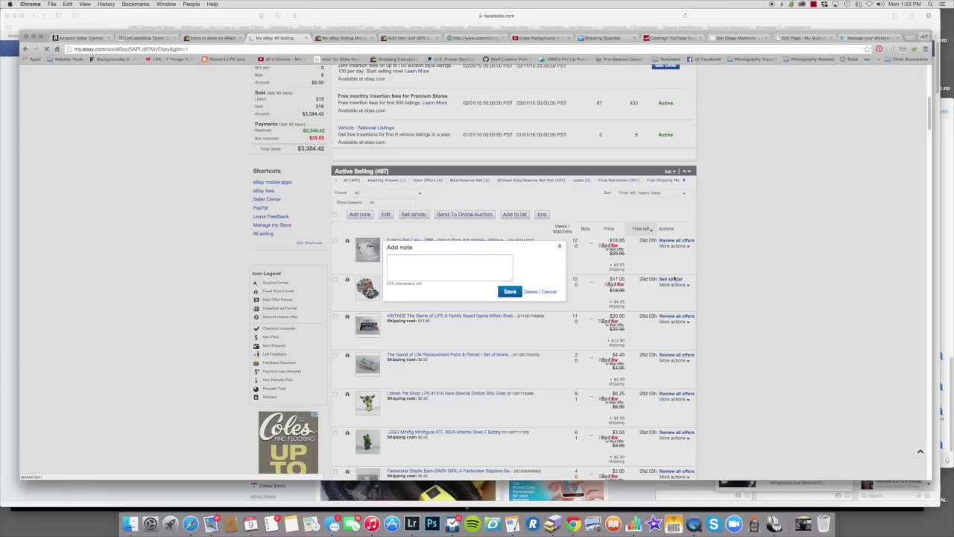
{"action": "left_click", "coordinate": [445, 269]}
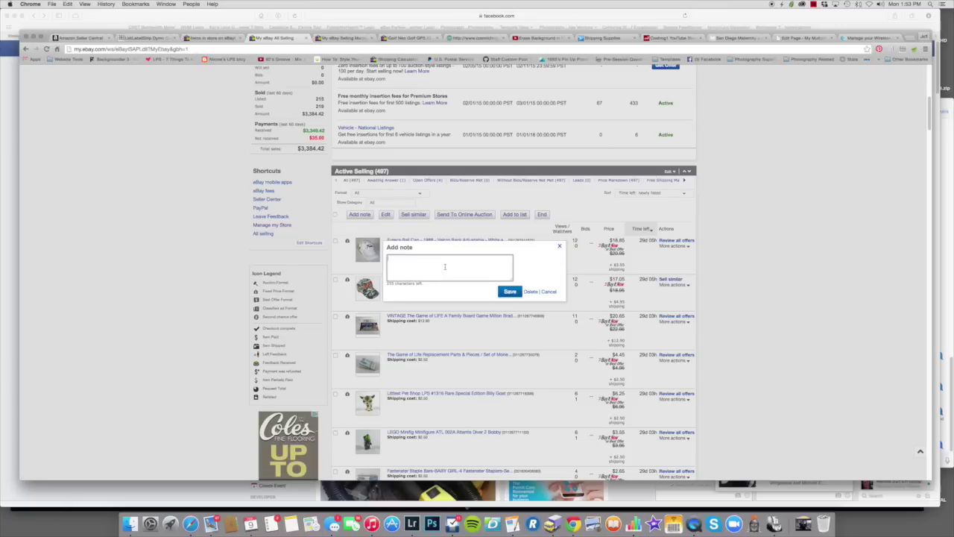
{"action": "type", "text": "Hell"}
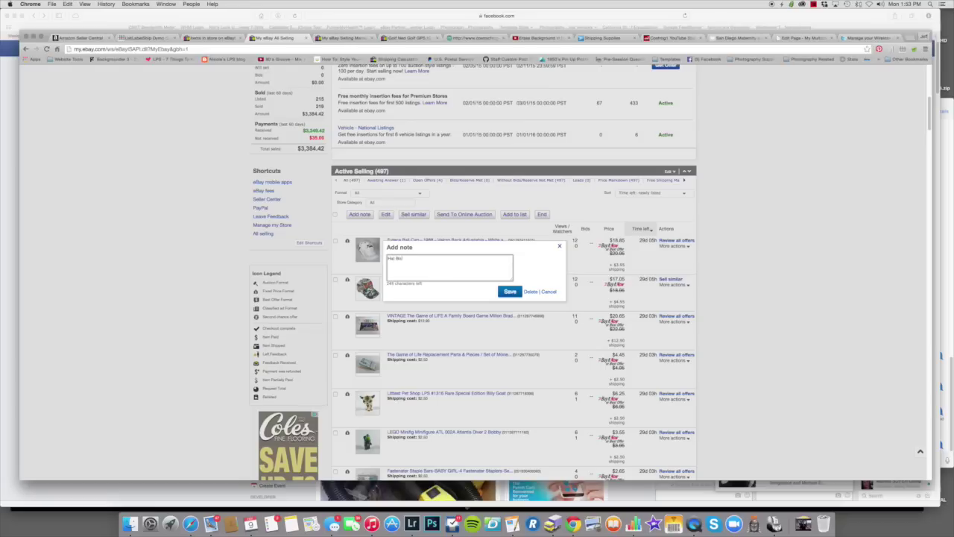
{"action": "left_click", "coordinate": [510, 291]}
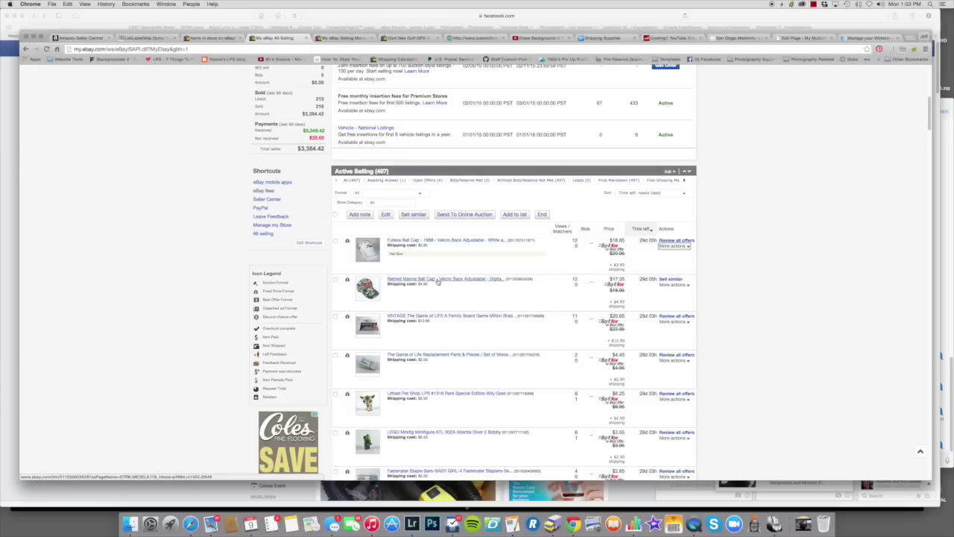
- Open the sold items awaiting payment from the selling reminders in My eBay
{"action": "scroll", "coordinate": [439, 281], "scroll_direction": "up", "scroll_amount": 10}
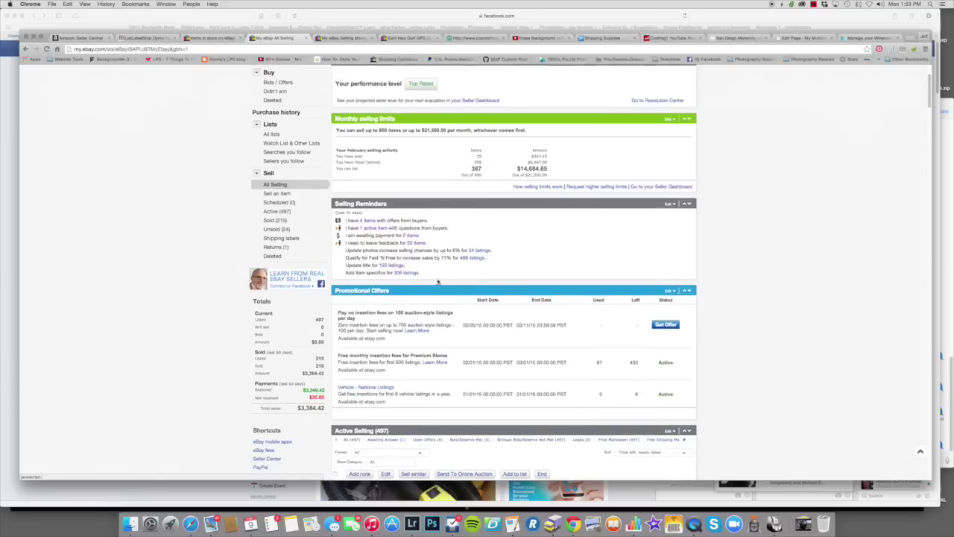
{"action": "scroll", "coordinate": [438, 281], "scroll_direction": "up", "scroll_amount": 1}
{"action": "scroll", "coordinate": [436, 274], "scroll_direction": "up", "scroll_amount": 1}
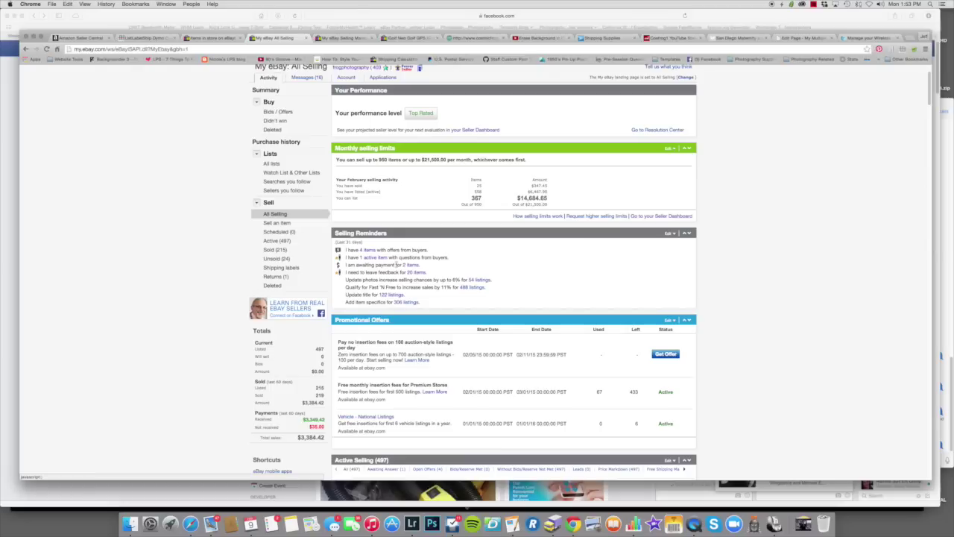
{"action": "left_click", "coordinate": [414, 273]}
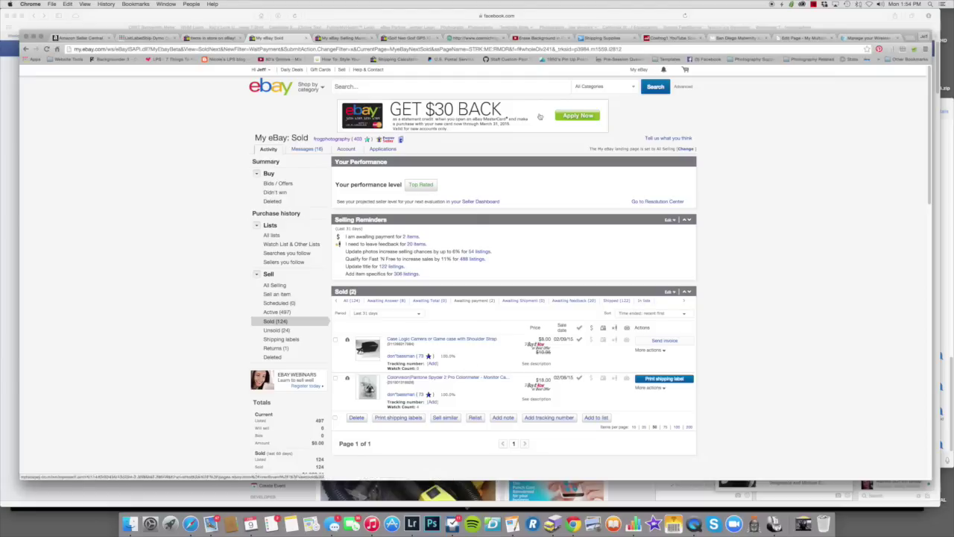
- Return to Selling Manager Pro and open its active listings
{"action": "left_click", "coordinate": [351, 38]}
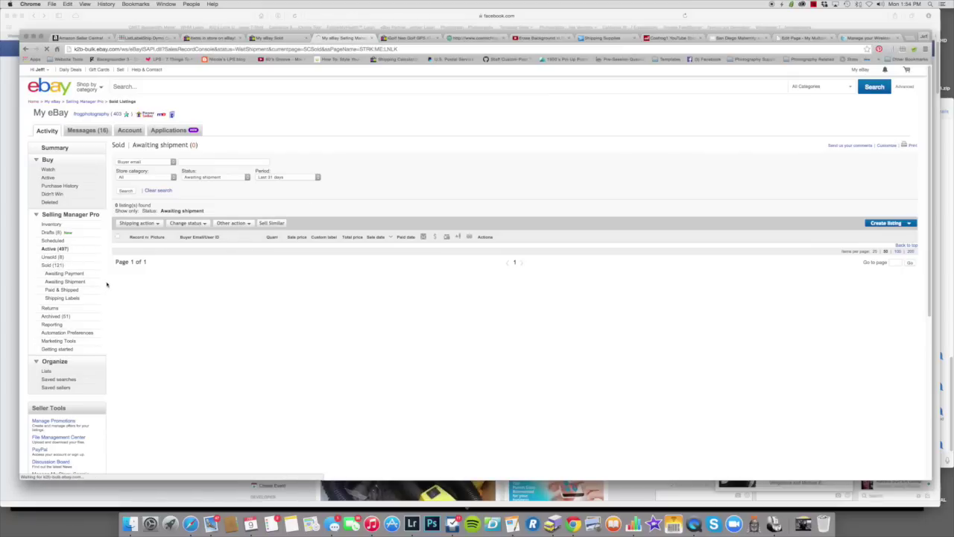
{"action": "left_click", "coordinate": [54, 265]}
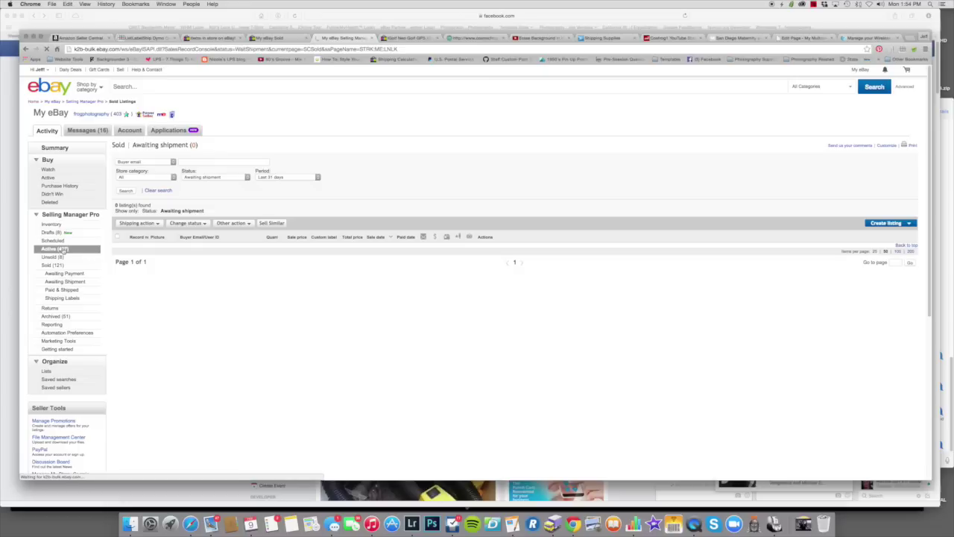